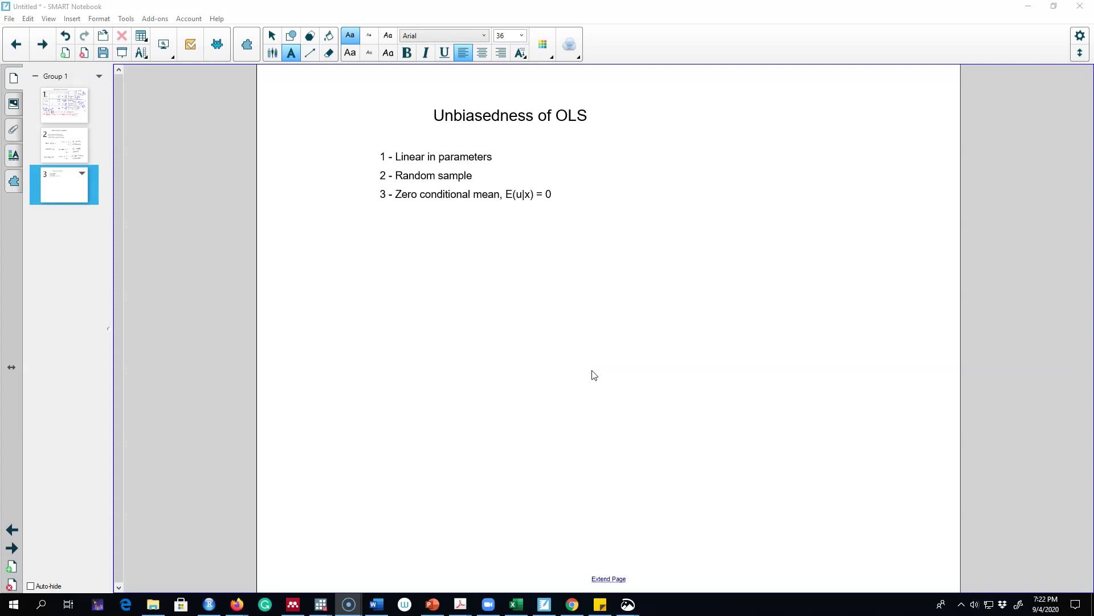
Step: With the pen, draw a population blob below the list holding stick figures
left_click(273, 53)
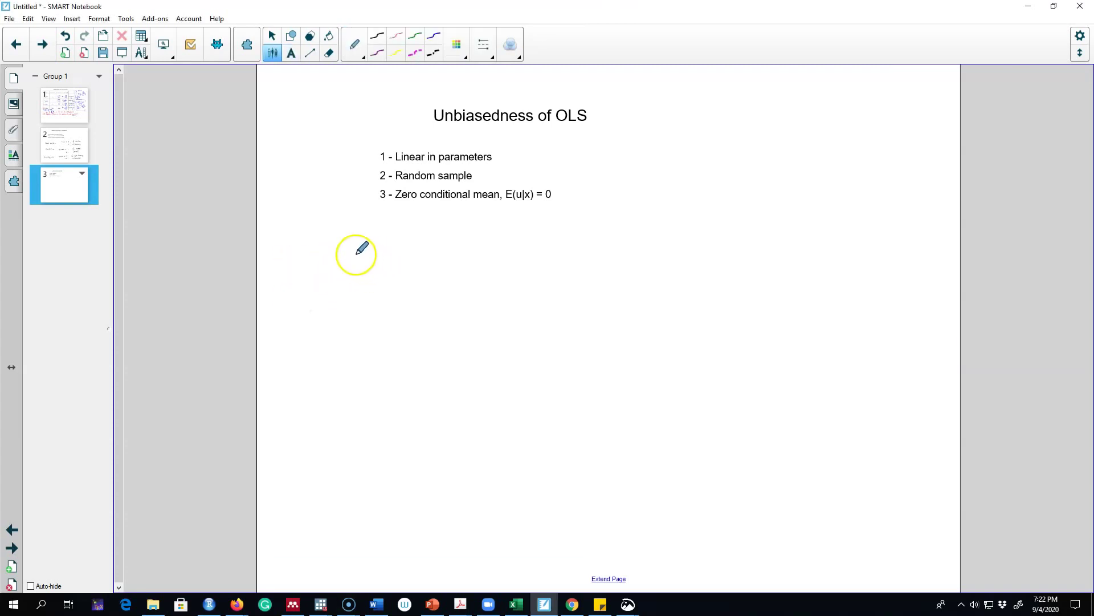
left_click(337, 253)
mouse_move(311, 274)
left_mouse_down()
mouse_move(295, 321)
mouse_move(310, 366)
mouse_move(394, 326)
left_mouse_up()
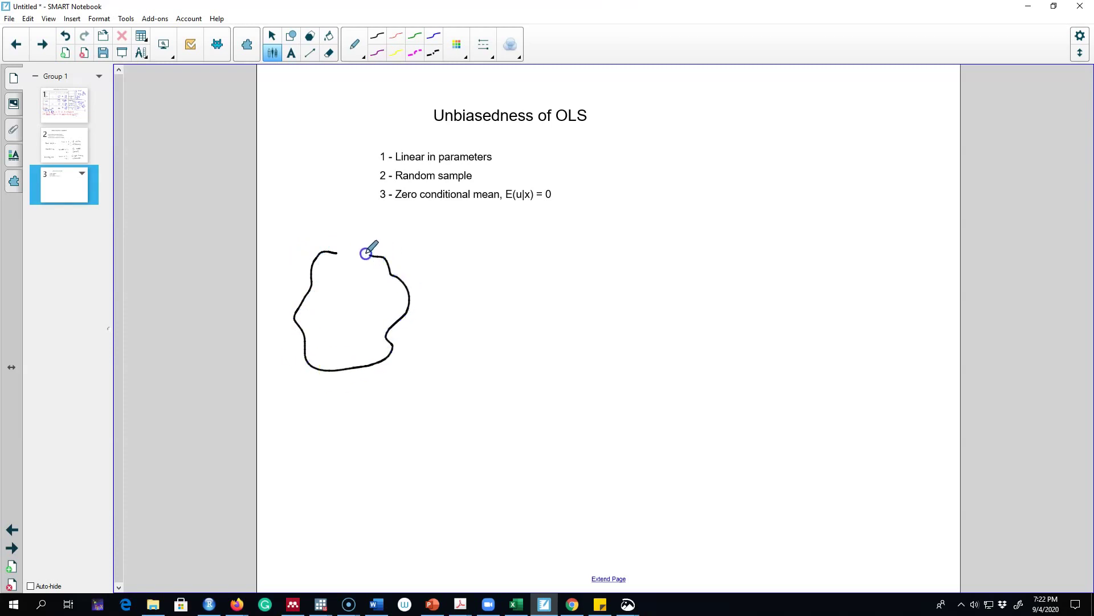
mouse_move(340, 268)
left_mouse_down()
mouse_move(371, 281)
mouse_move(378, 311)
mouse_move(369, 290)
mouse_move(332, 337)
left_mouse_up()
left_click(372, 282)
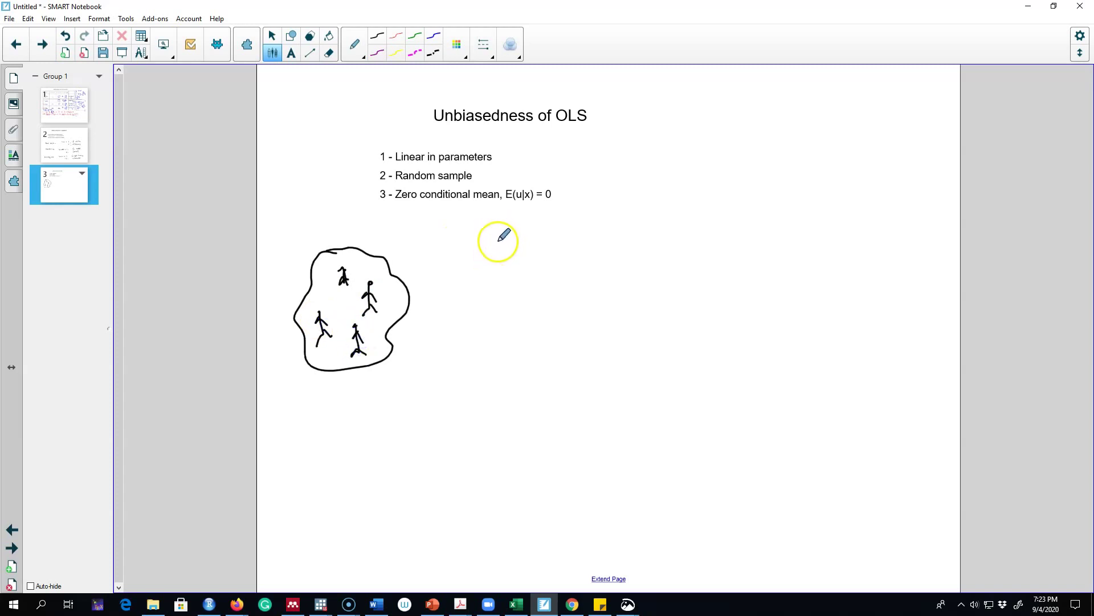
Step: Handwrite 'Average height' right of the blob and underline it
mouse_move(504, 260)
left_mouse_down()
mouse_move(569, 245)
mouse_move(656, 246)
left_mouse_up()
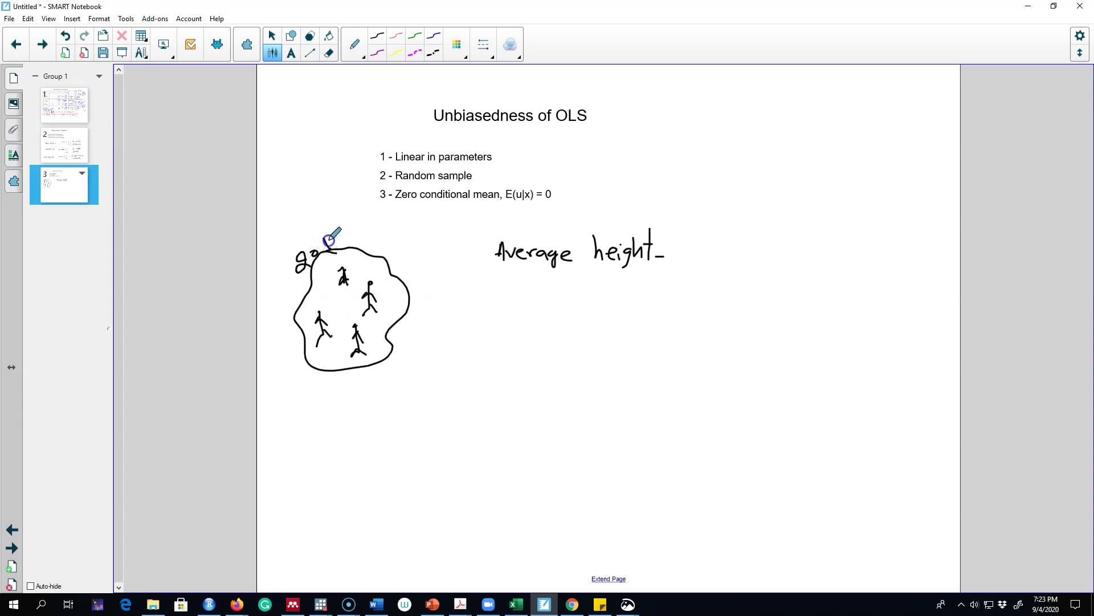
mouse_move(350, 245)
left_mouse_down()
mouse_move(325, 274)
mouse_move(325, 238)
left_mouse_up()
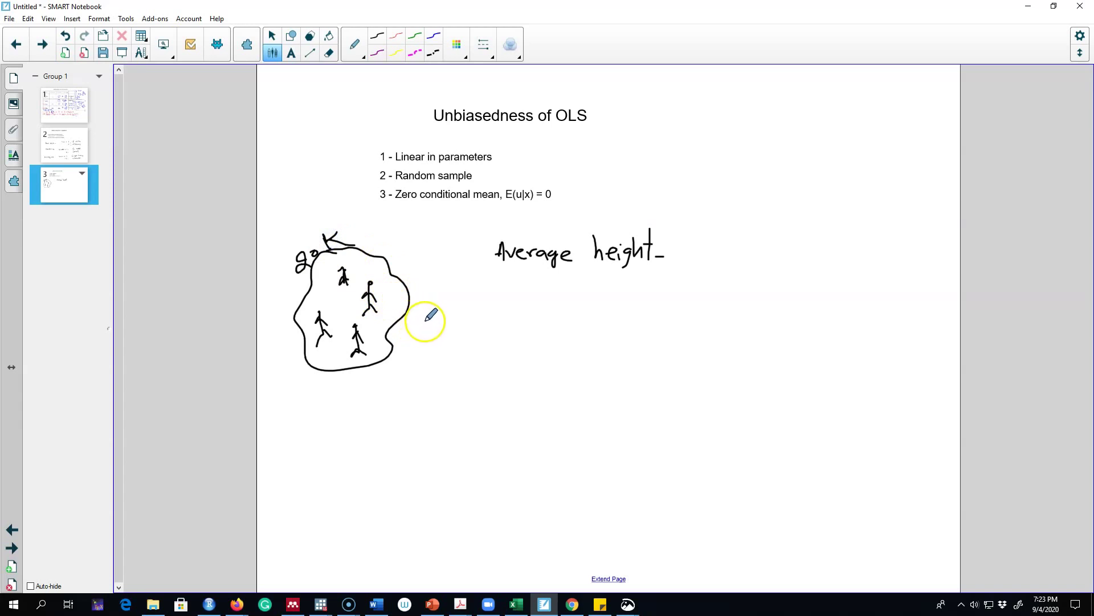
left_click_drag(499, 272, 667, 265)
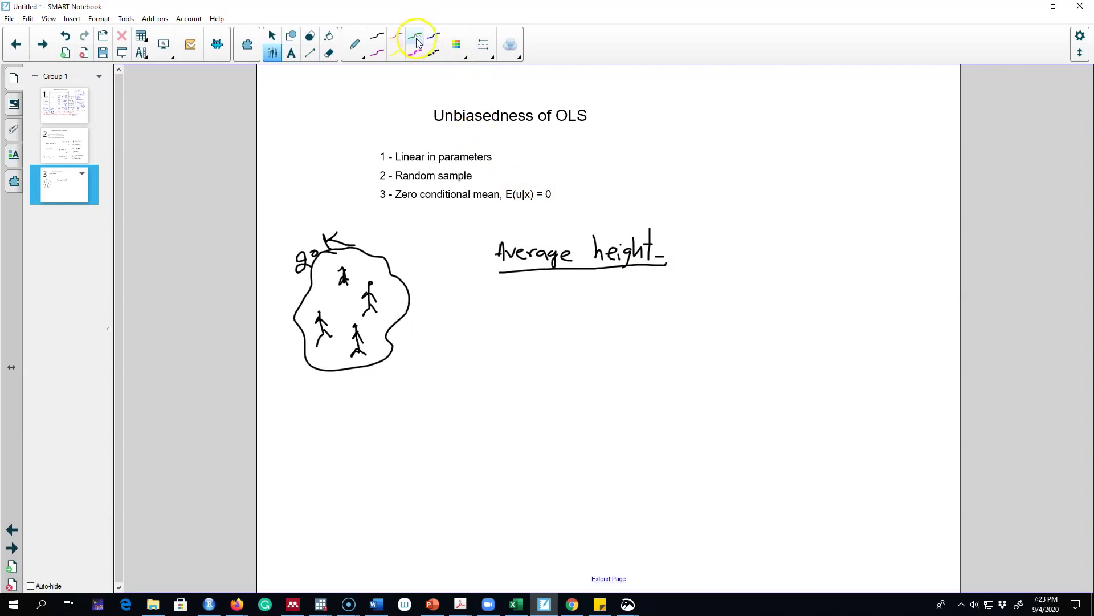
Step: Switch to a thinner blue pen and draw an arrow to a first sample blob with a stick figure
left_click(433, 36)
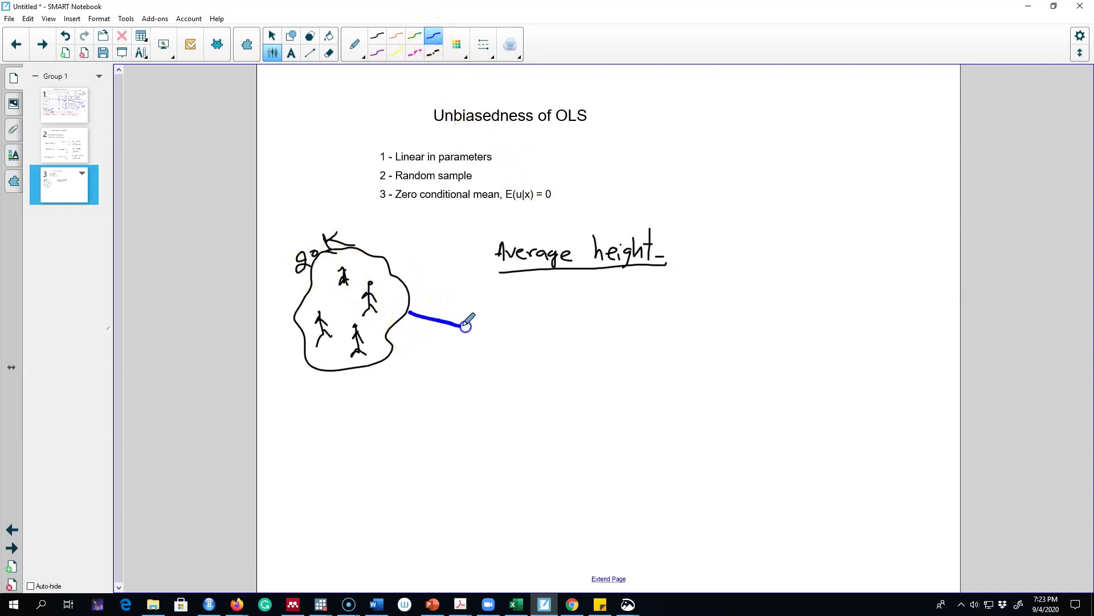
left_click_drag(460, 318, 459, 343)
left_click(485, 45)
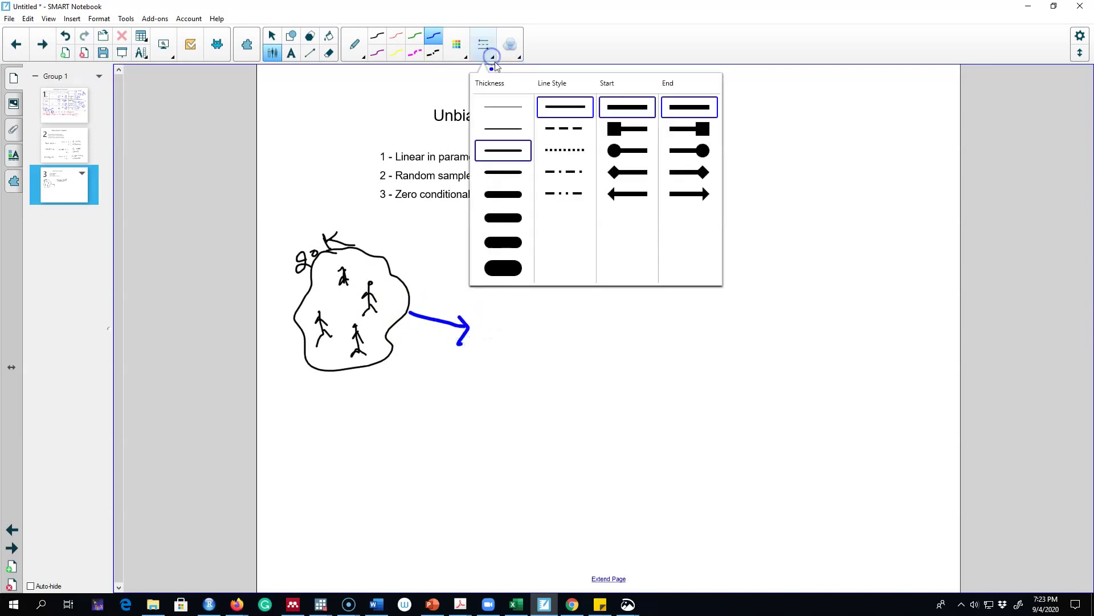
left_click(510, 110)
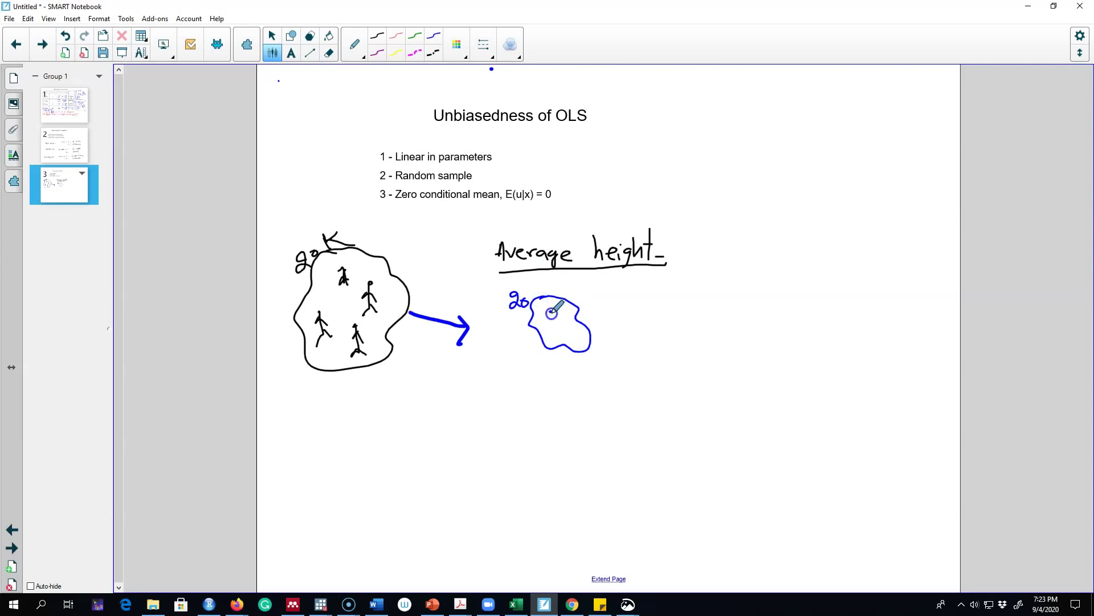
left_click_drag(551, 327, 596, 313)
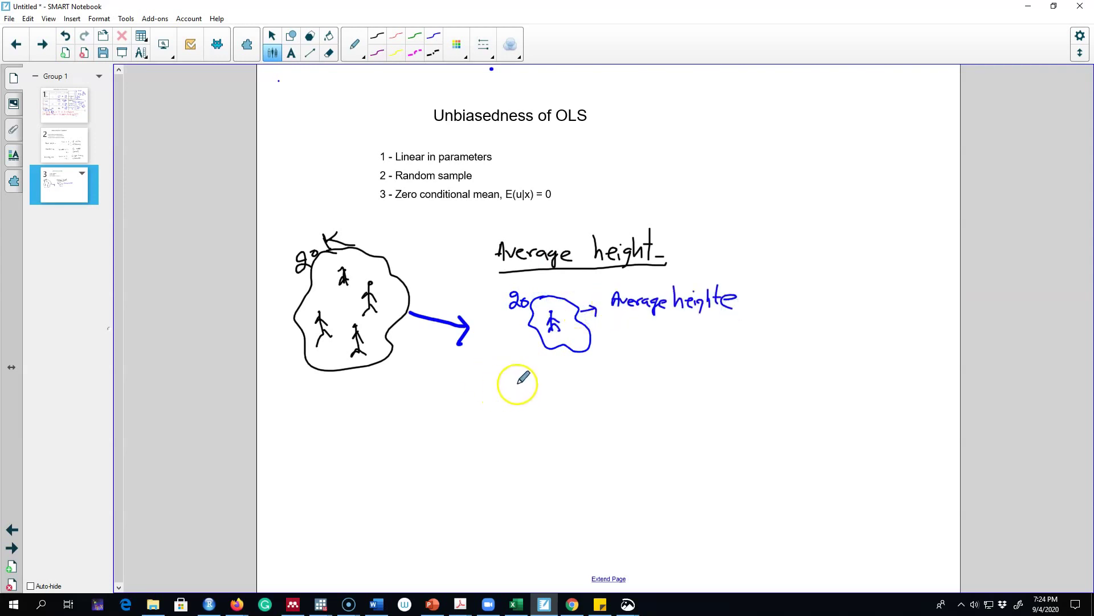
Step: Draw a second sample blob below the first, with its arrow
mouse_move(516, 385)
left_mouse_down()
mouse_move(531, 424)
mouse_move(571, 418)
left_mouse_up()
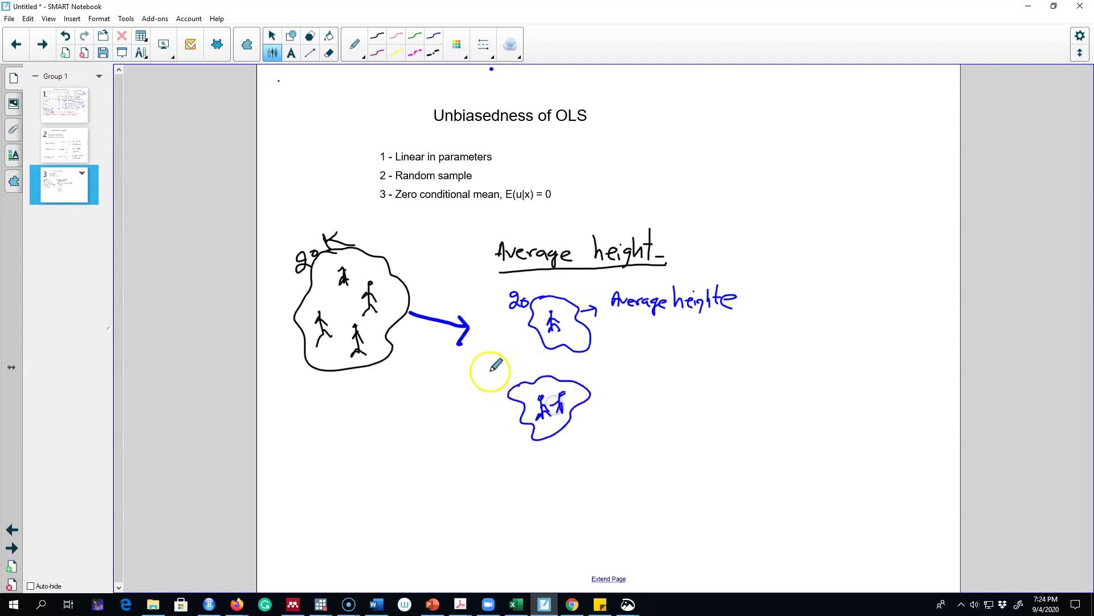
left_click(506, 371)
mouse_move(533, 372)
left_mouse_down()
mouse_move(597, 403)
mouse_move(615, 396)
mouse_move(608, 413)
left_mouse_up()
Step: Write and underline 'Sample average height' beside both sample blobs
left_click_drag(617, 343, 735, 336)
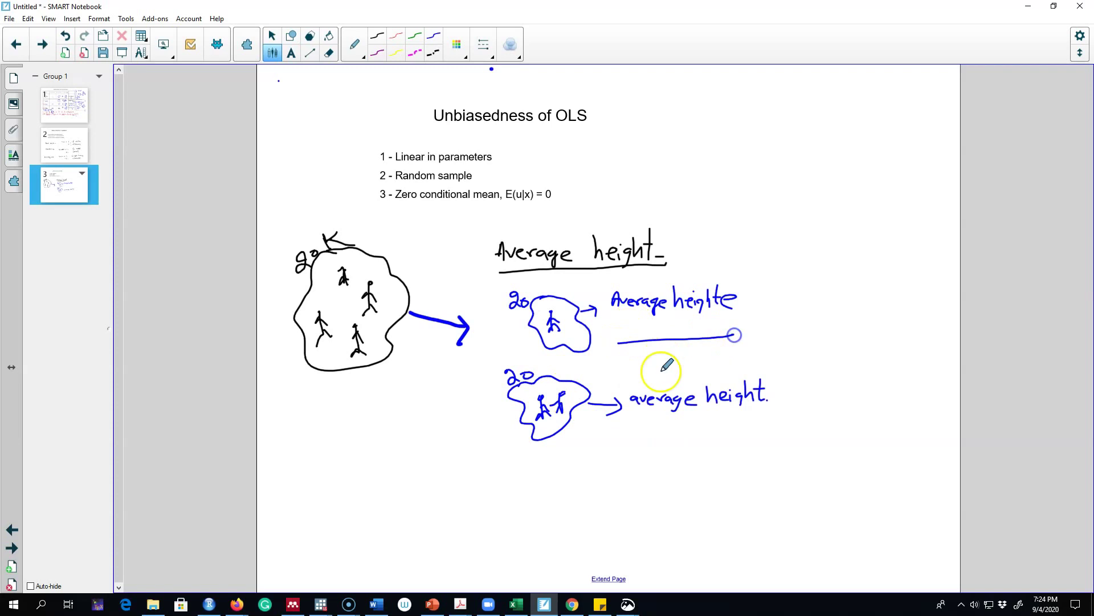
left_click_drag(633, 423, 754, 421)
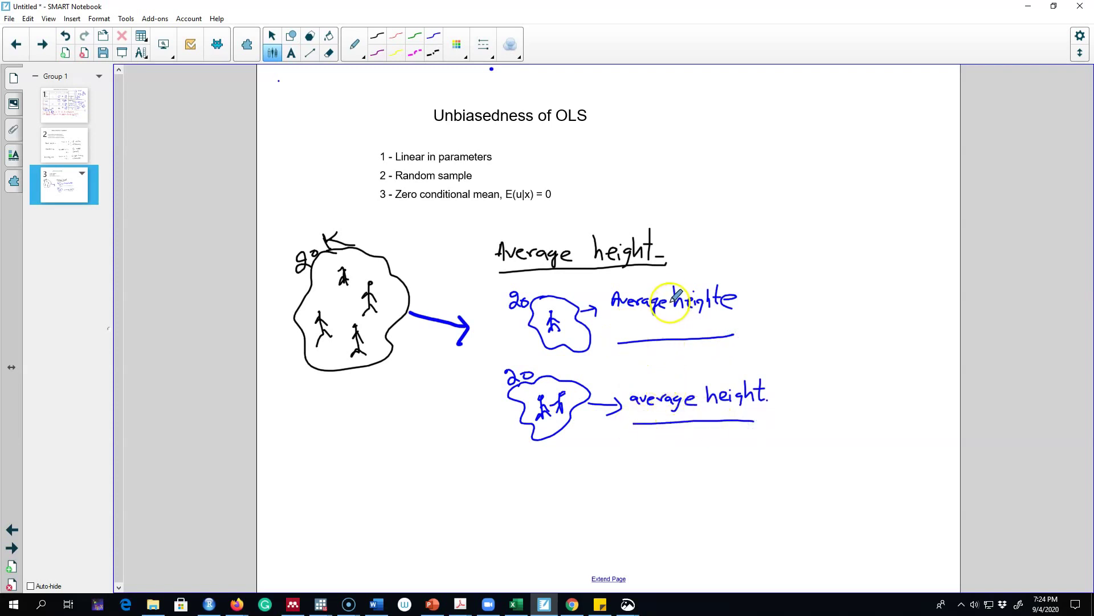
left_click_drag(681, 285, 742, 272)
left_click_drag(661, 376, 727, 370)
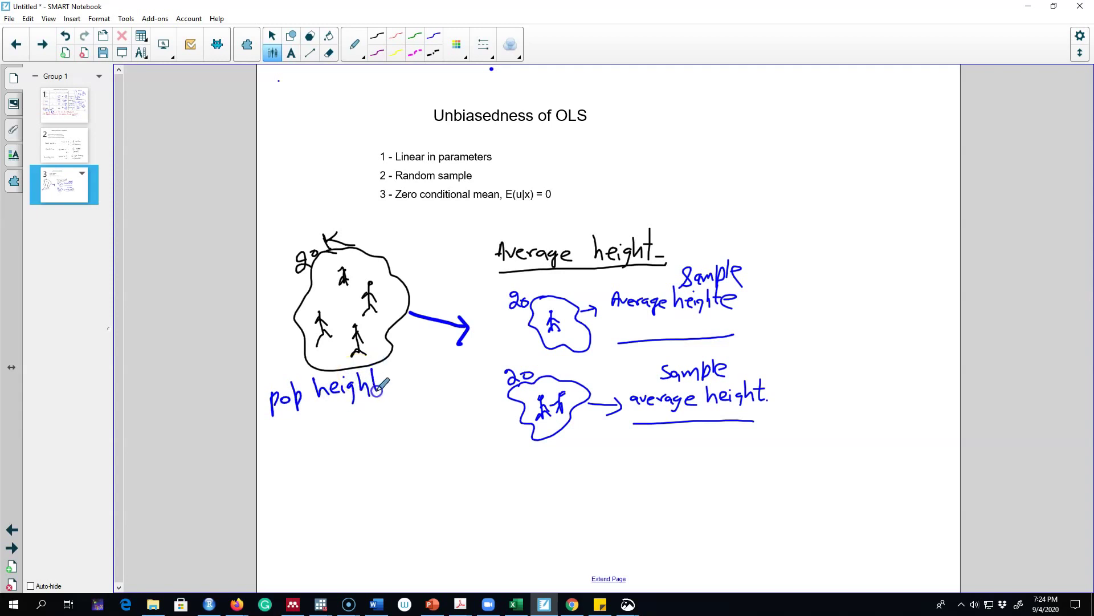
Step: Underline 'pop height' and write 'if sample height = pop height' below it, undoing one bad stroke
left_click_drag(283, 425, 369, 404)
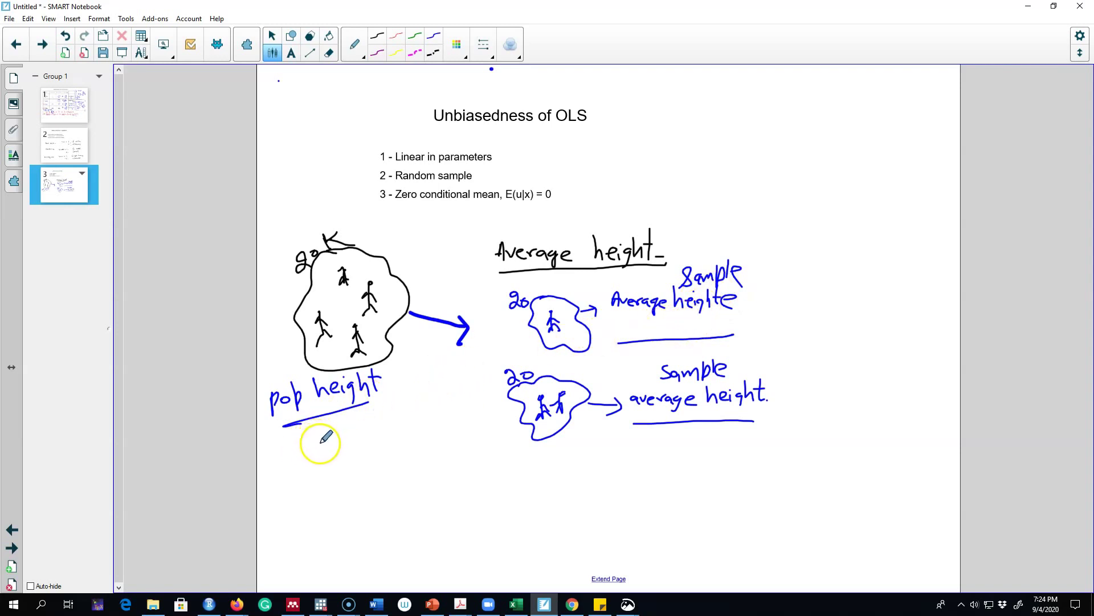
left_click_drag(302, 446, 304, 460)
left_click_drag(318, 443, 310, 470)
left_click_drag(304, 454, 319, 453)
mouse_move(347, 444)
left_mouse_down()
mouse_move(347, 468)
mouse_move(368, 452)
left_mouse_up()
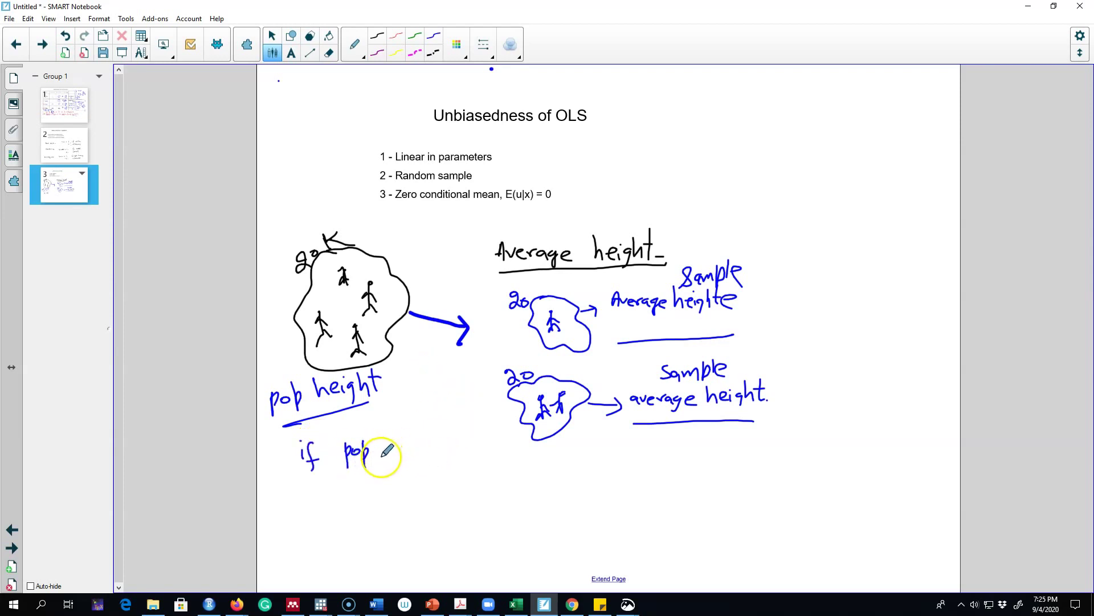
key("ctrl+z")
mouse_move(358, 456)
left_mouse_down()
mouse_move(382, 458)
mouse_move(476, 457)
mouse_move(475, 470)
mouse_move(622, 448)
mouse_move(631, 467)
mouse_move(690, 446)
mouse_move(716, 460)
mouse_move(732, 439)
mouse_move(729, 449)
mouse_move(812, 455)
mouse_move(810, 437)
mouse_move(865, 453)
mouse_move(928, 447)
left_mouse_up()
Step: Finish the sentence with ': our estimate is unbiased.'
left_click(632, 460)
left_click(631, 466)
left_click_drag(839, 467, 929, 462)
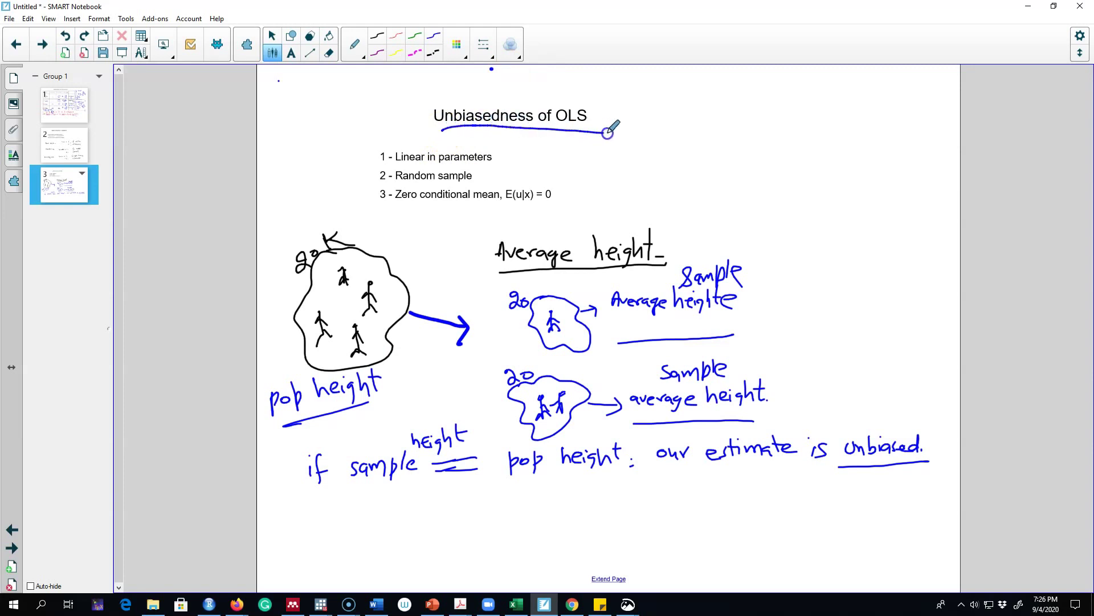
Step: Underline the 'Unbiasedness of OLS' title and handwrite y = β0 + β1x + u at top right
left_click_drag(608, 133, 608, 133)
left_click_drag(667, 103, 678, 102)
left_click_drag(668, 109, 680, 107)
left_click_drag(691, 95, 728, 104)
left_click_drag(721, 96, 721, 112)
mouse_move(741, 120)
left_mouse_down()
mouse_move(751, 104)
mouse_move(754, 120)
mouse_move(809, 111)
left_mouse_up()
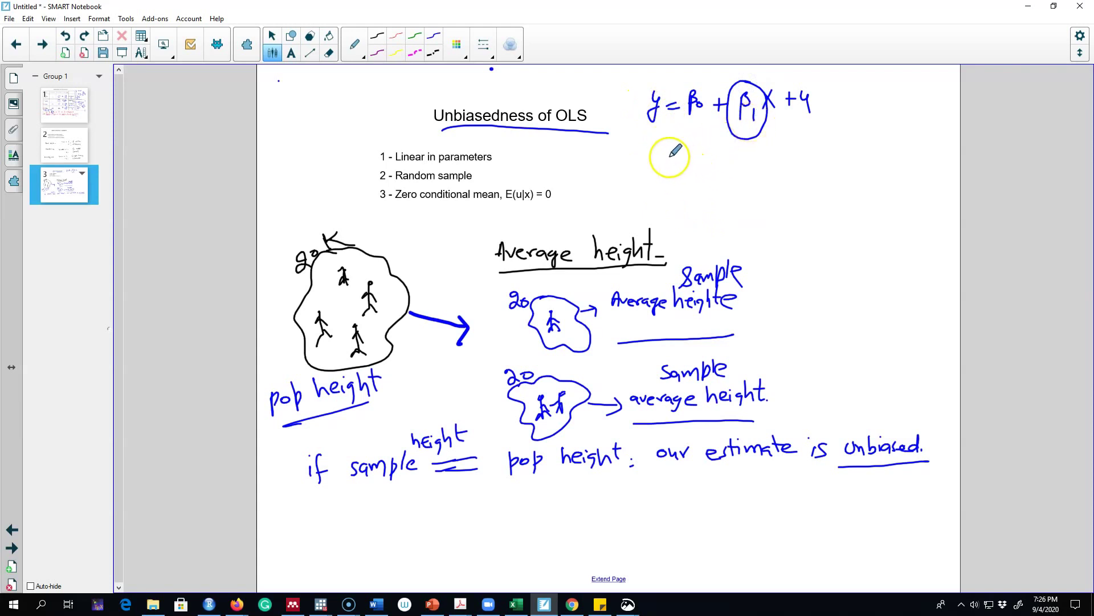
Step: Write β̂1 = β1 beneath the equation and circle β̂1
left_click_drag(672, 158, 682, 165)
left_click_drag(674, 147, 681, 146)
left_click_drag(685, 169, 685, 179)
left_click_drag(696, 161, 708, 160)
mouse_move(696, 168)
left_mouse_down()
mouse_move(745, 158)
mouse_move(751, 184)
left_mouse_up()
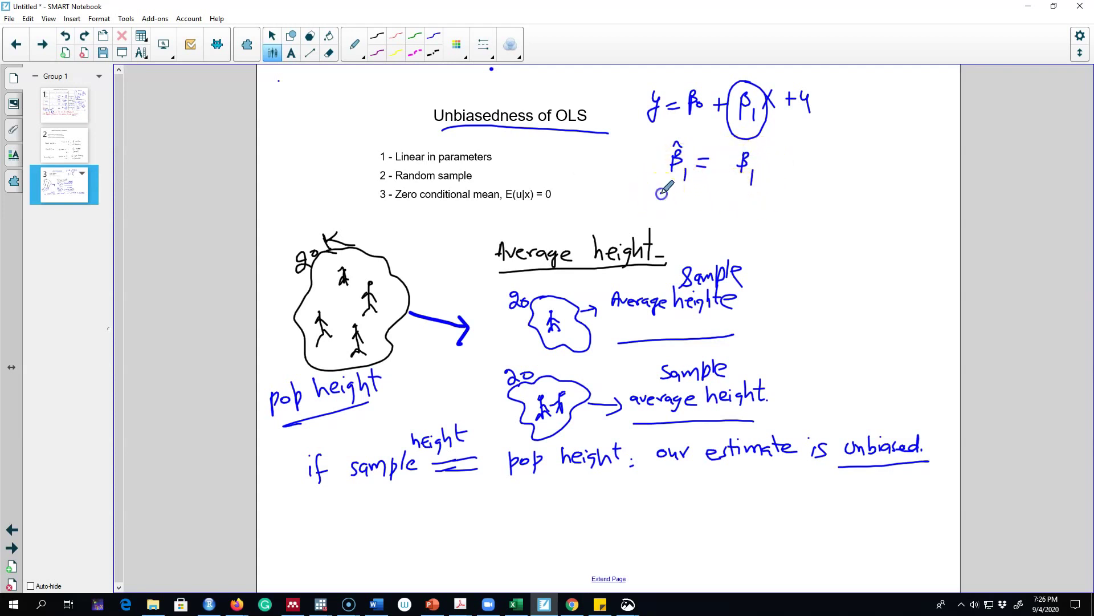
left_click_drag(703, 191, 705, 190)
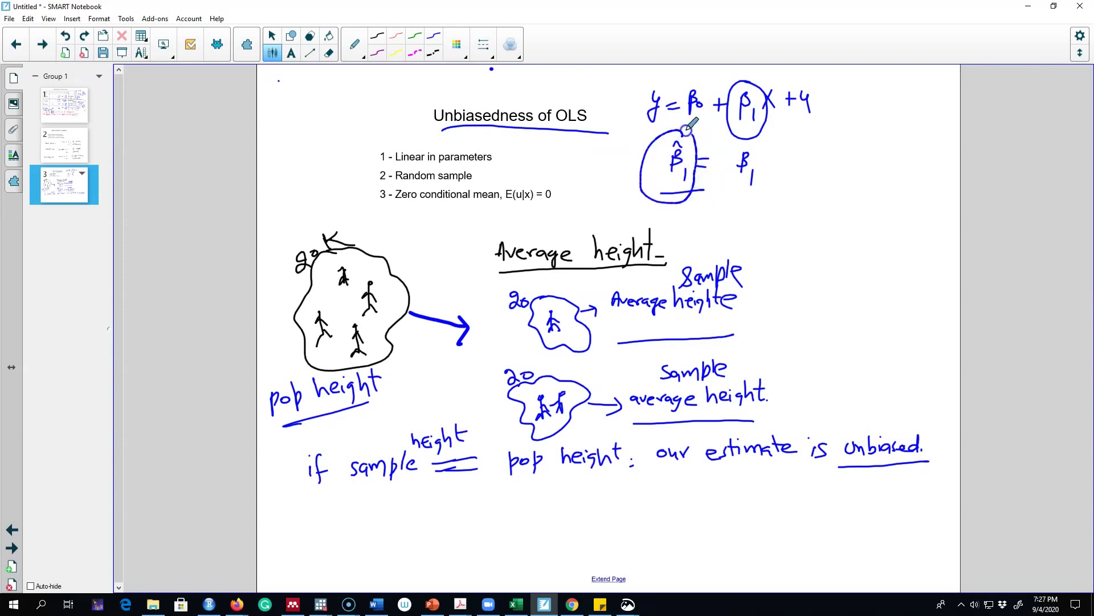
Step: Underline β1, sketch axes with a rising line and slope triangle, and label it 'linearity'
left_click_drag(722, 200, 762, 199)
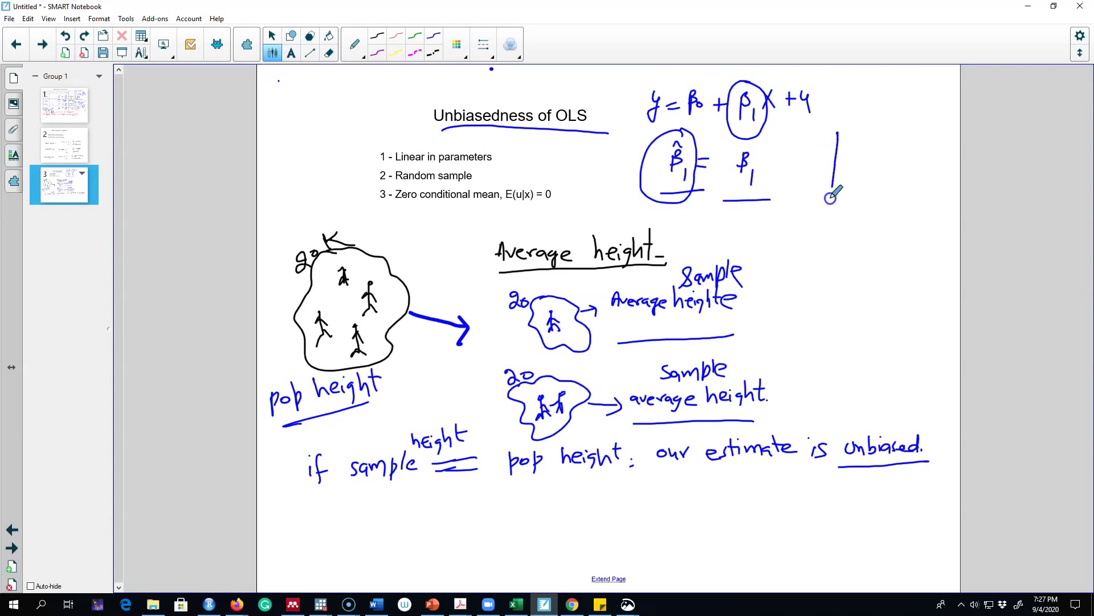
left_click_drag(830, 198, 938, 218)
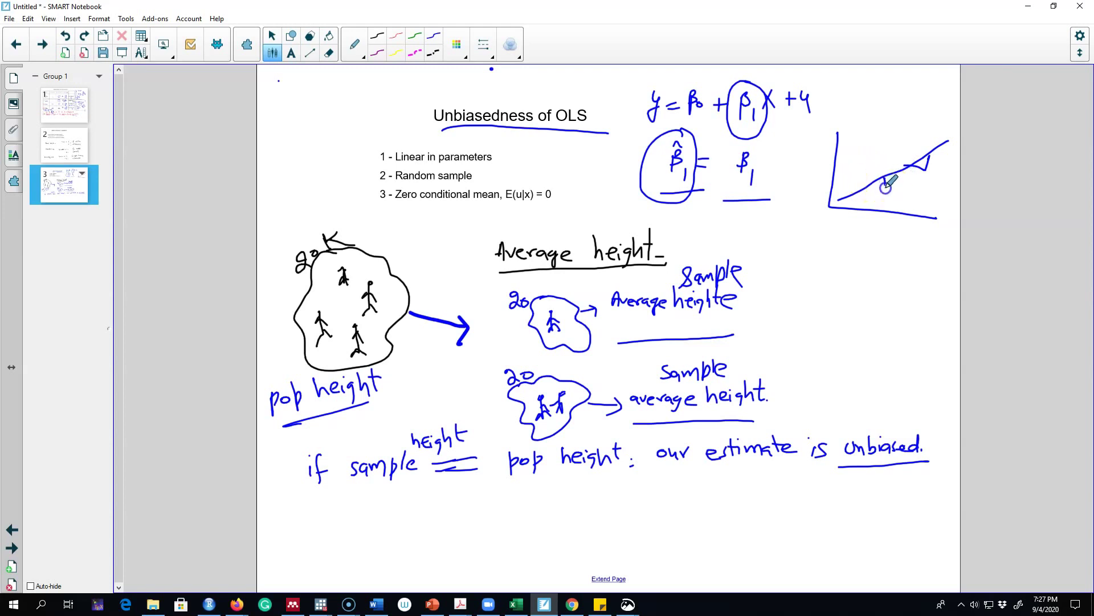
left_click_drag(867, 192, 855, 189)
left_click_drag(871, 139, 934, 150)
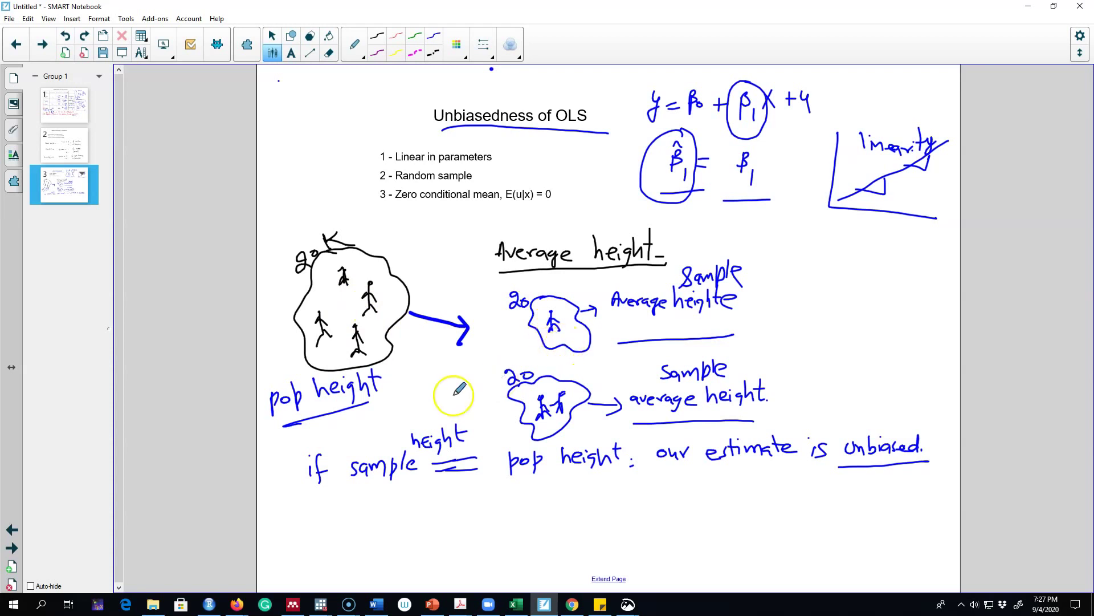
Step: Place a small ink mark right after the 'pop height' label
left_click(393, 376)
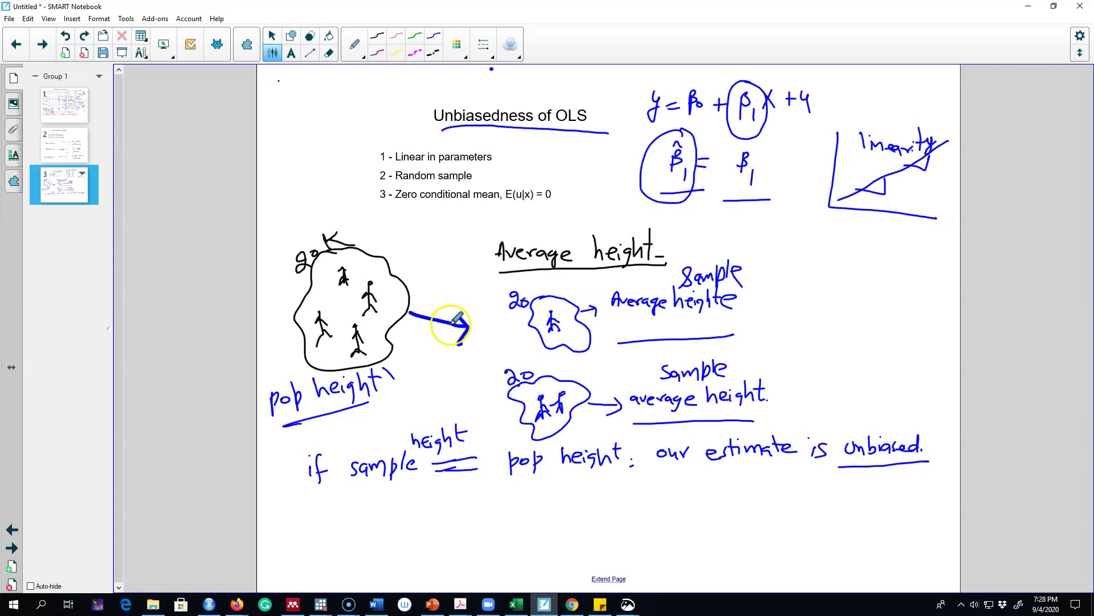
Step: Underline assumption 3, restore β̂'s subscript 1, and slash the equals sign in red
left_click_drag(405, 213, 422, 212)
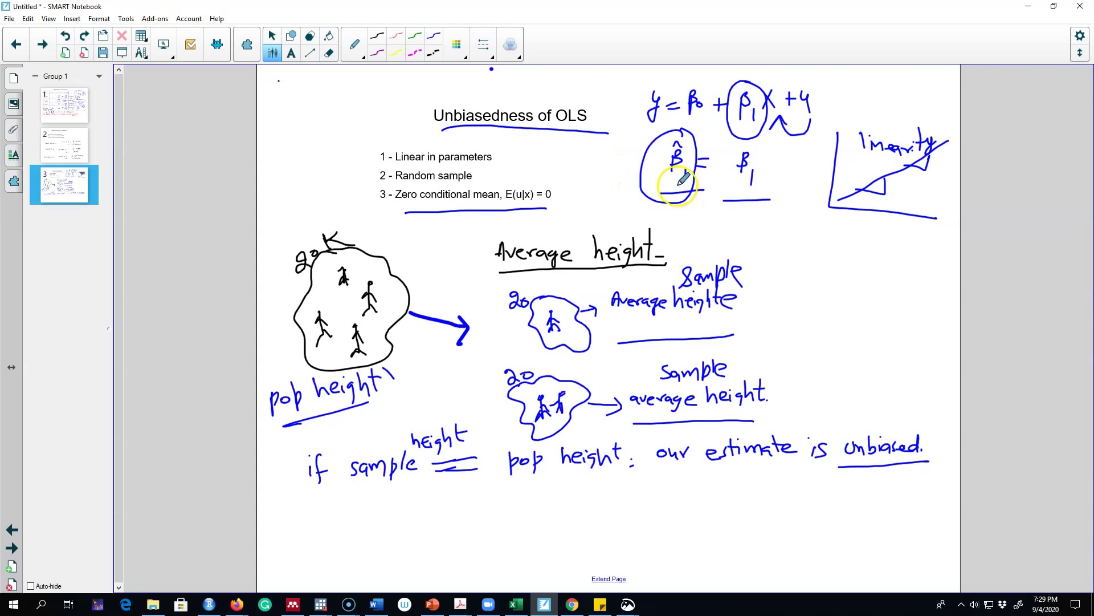
left_click_drag(684, 171, 685, 184)
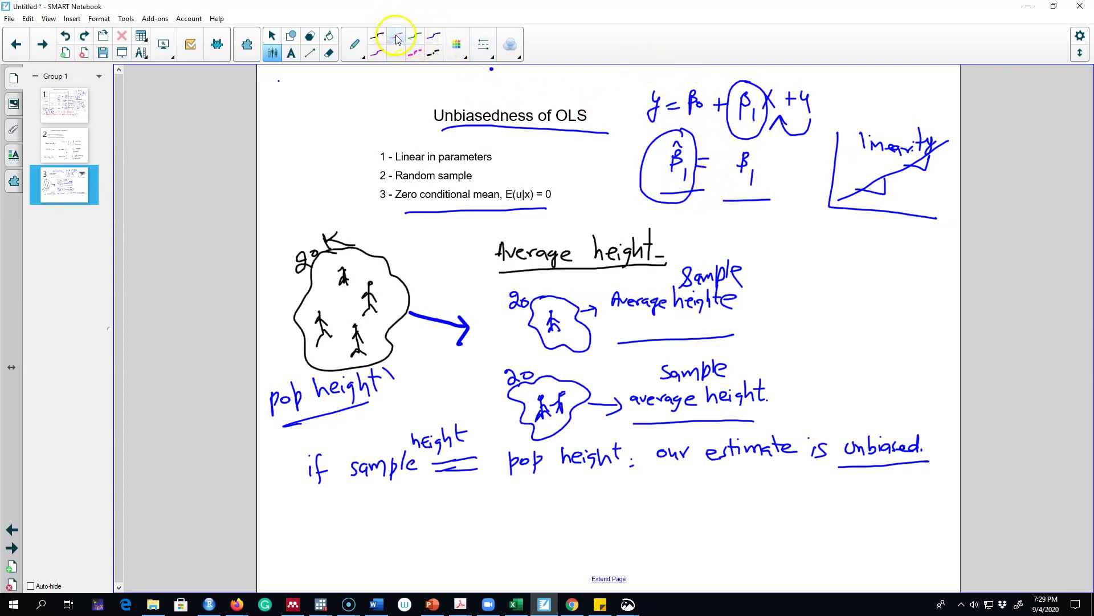
left_click_drag(698, 183, 702, 190)
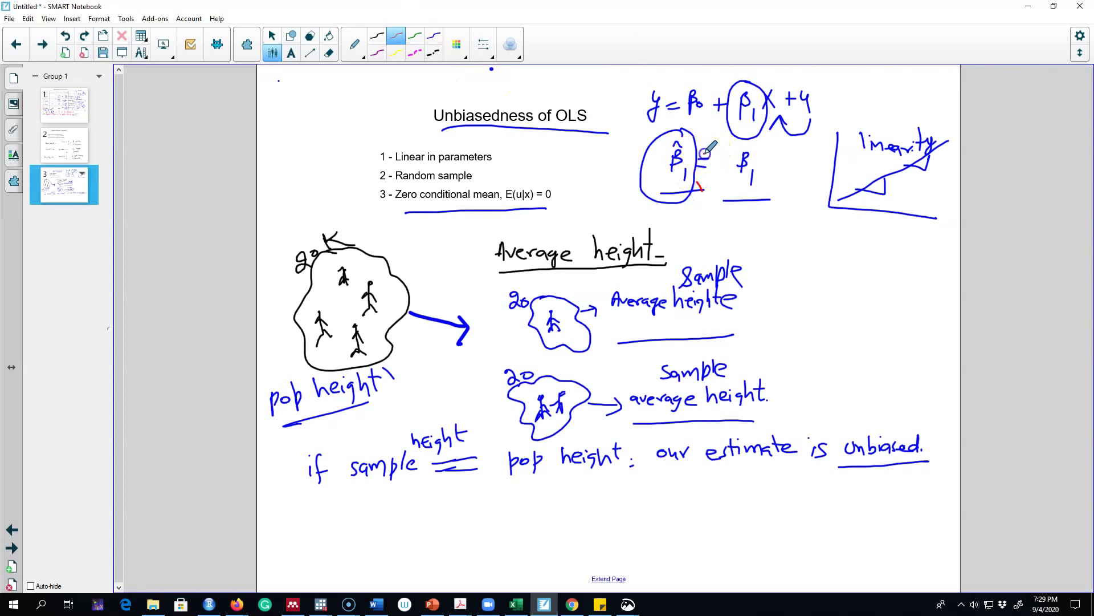